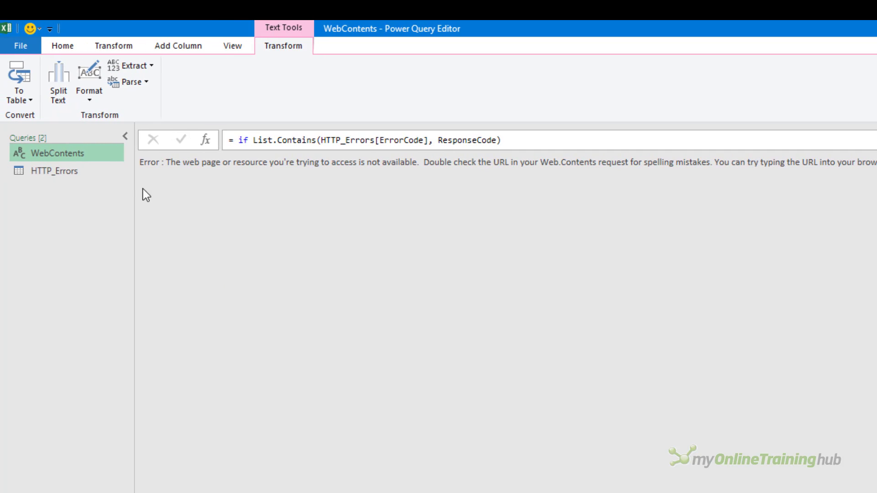
# Open the WebContents query's M code in the Advanced Editor and select the URL on its Source line
pyautogui.click(62, 47)
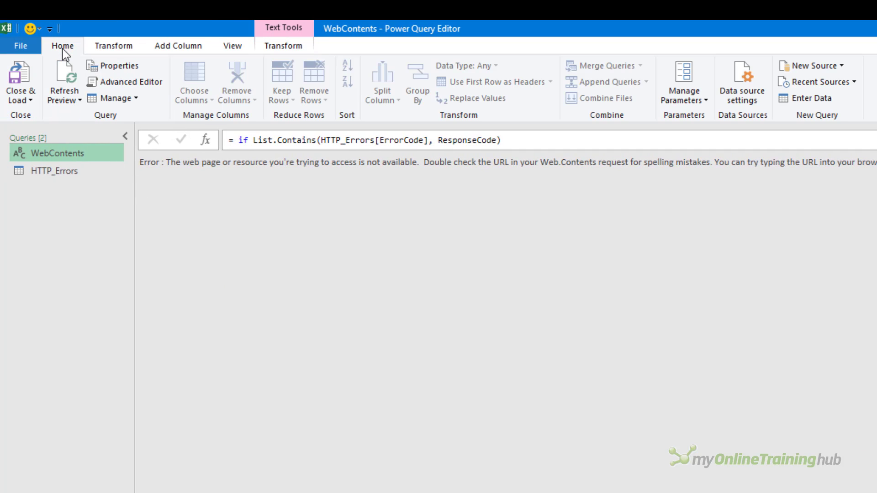
pyautogui.click(119, 82)
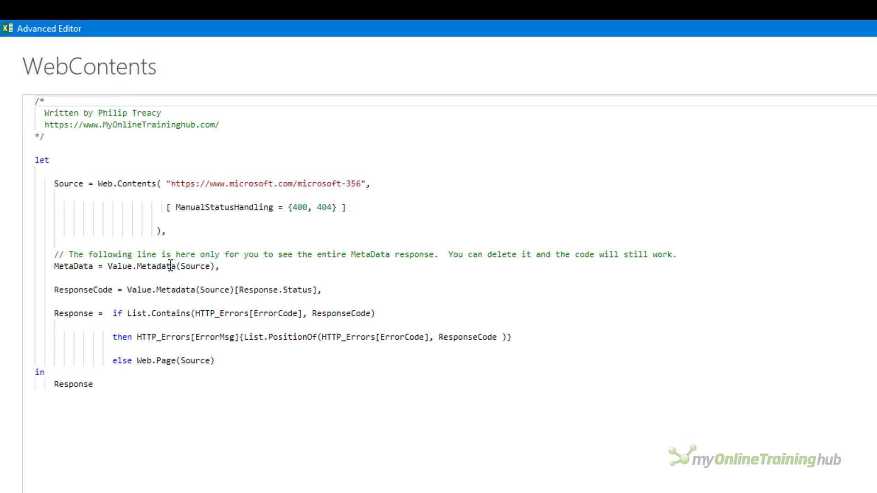
pyautogui.click(170, 184)
pyautogui.moveTo(197, 184); pyautogui.dragTo(361, 184)
pyautogui.hotkey('ctrl', 'c')
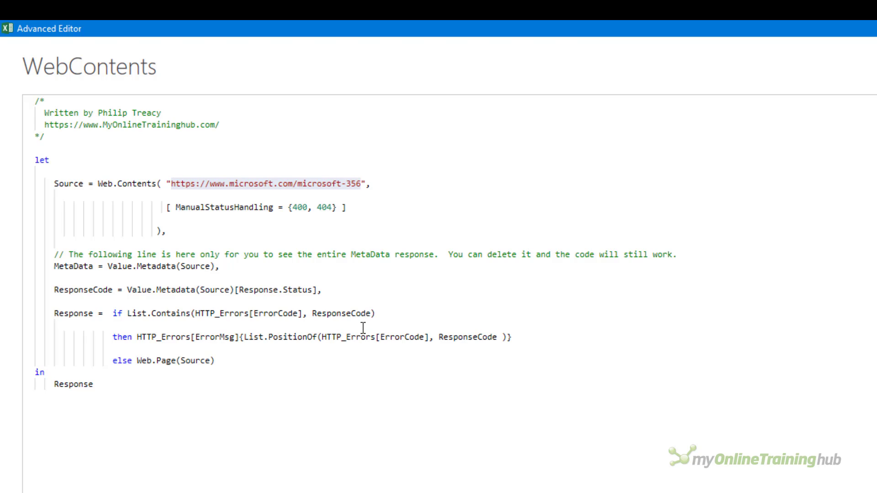
# Load the query's microsoft-356 URL in Edge to see its not-found page
pyautogui.hotkey('alt', 'Tab')
pyautogui.hotkey('ctrl', 'v')
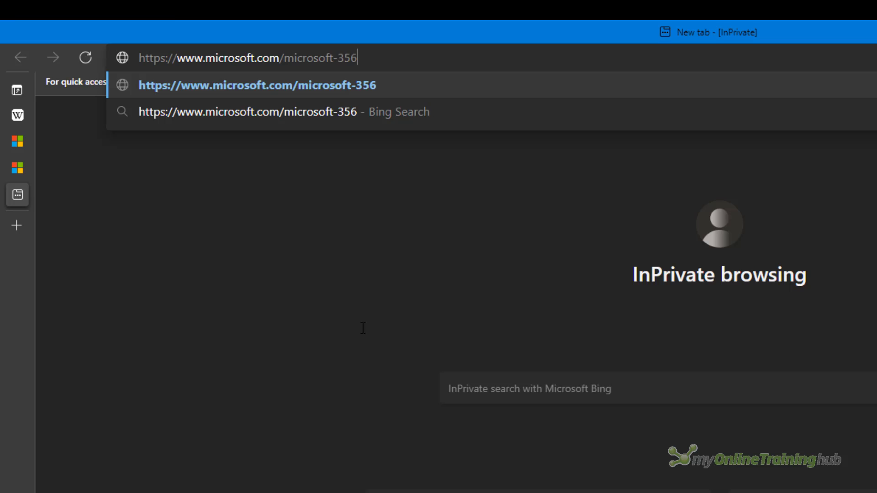
pyautogui.press('Return')
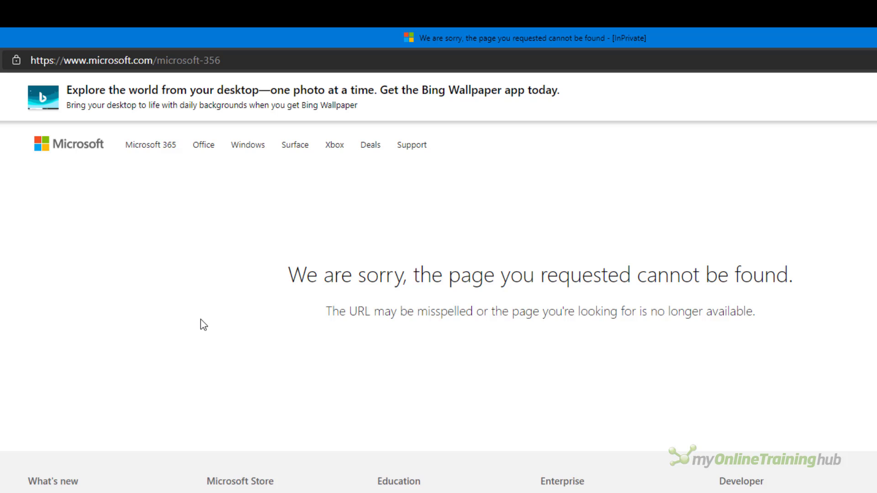
# Correct the address from microsoft-356 to microsoft-365 to open the Microsoft 365 overview page
pyautogui.click(310, 60)
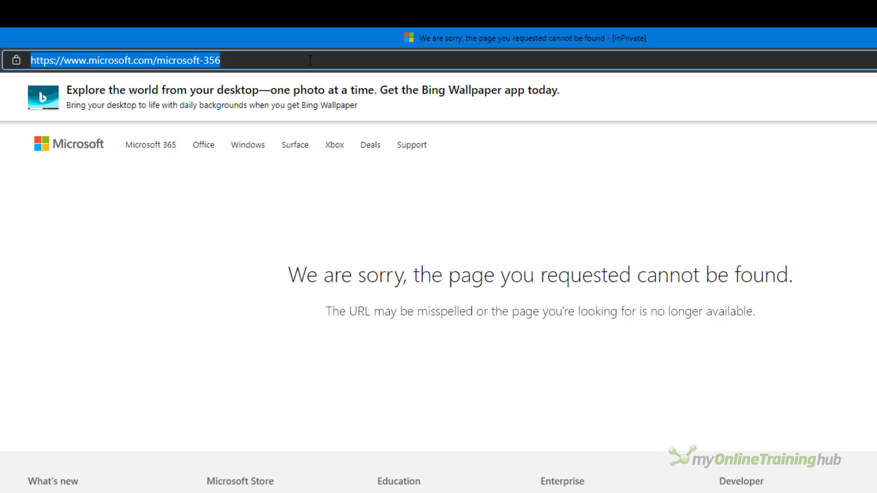
pyautogui.click(310, 61)
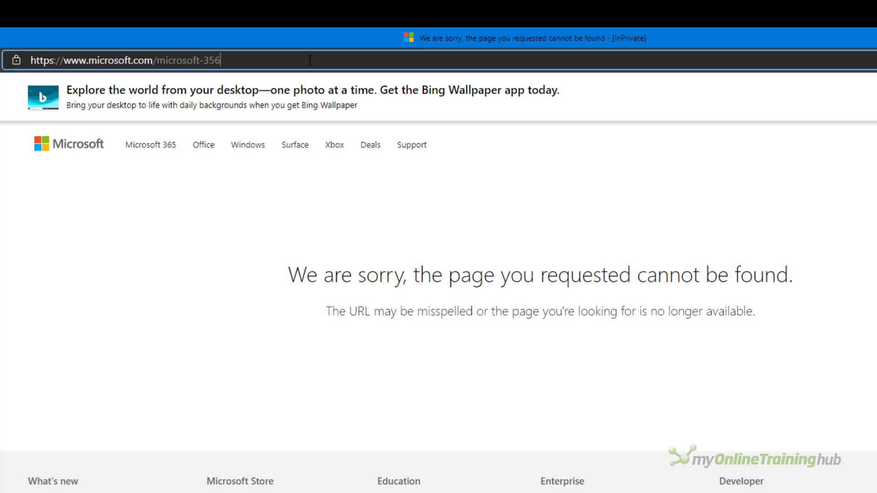
pyautogui.press('BackSpace')
pyautogui.press('BackSpace')
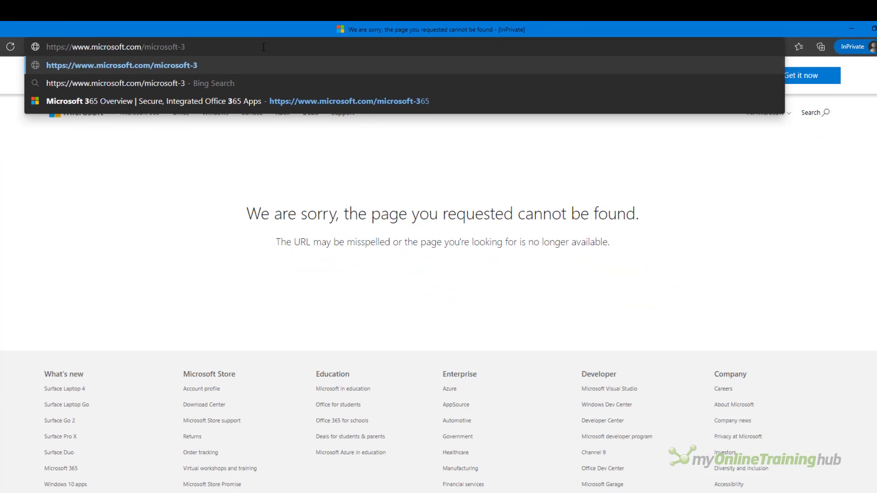
pyautogui.write('65')
pyautogui.press('Return')
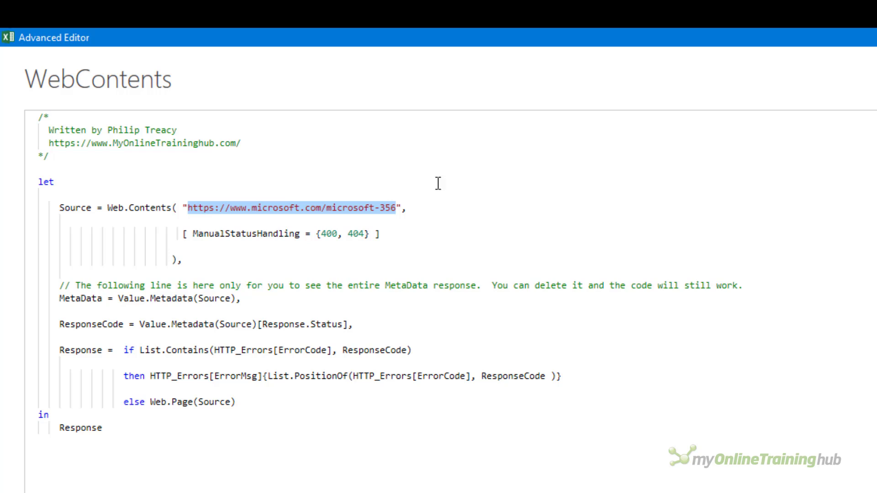
# Highlight the ManualStatusHandling option in the WebContents Source line
pyautogui.doubleClick(235, 230)
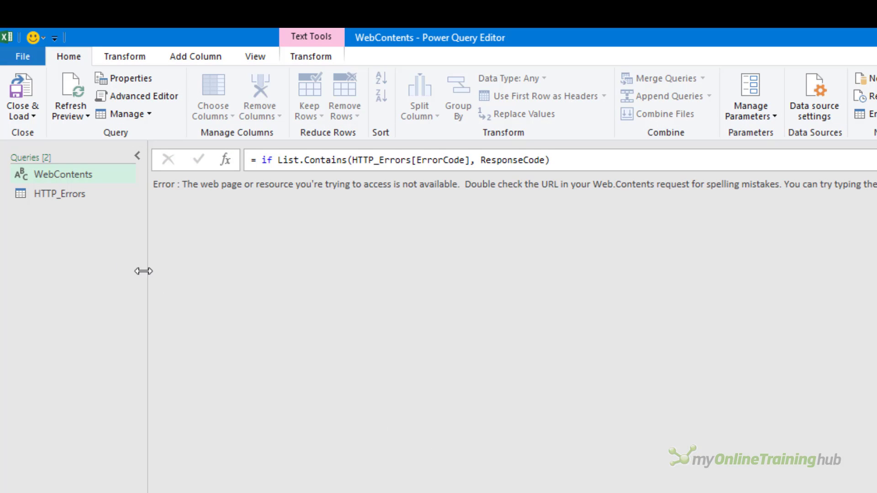
# Insert the 403 'refuses to carry out your request' row below the 401 entry in the HTTP_Errors code
pyautogui.click(45, 196)
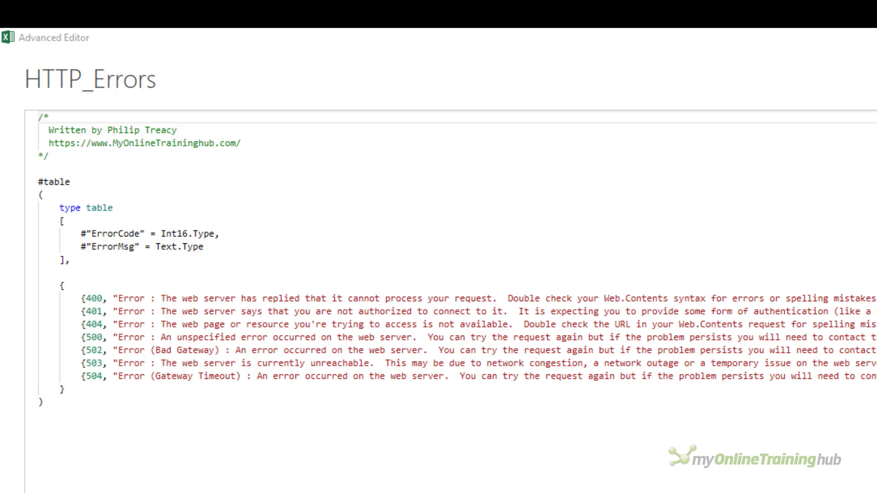
pyautogui.click(274, 311)
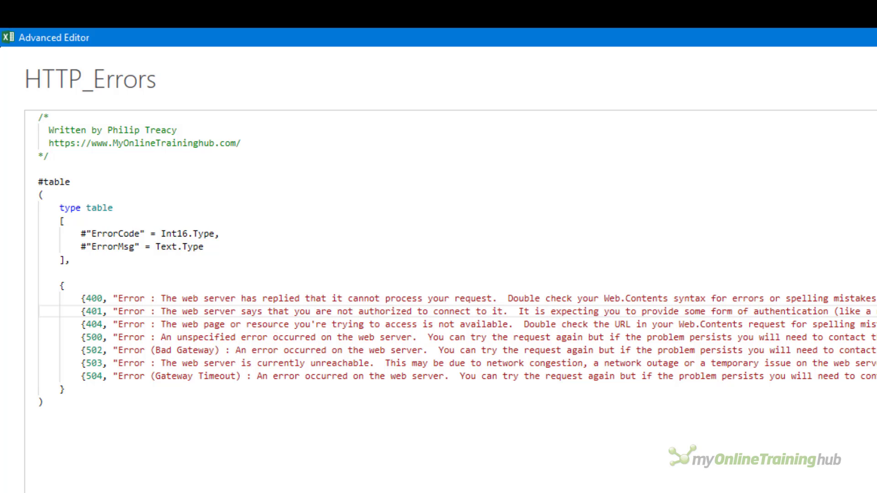
pyautogui.press('Return')
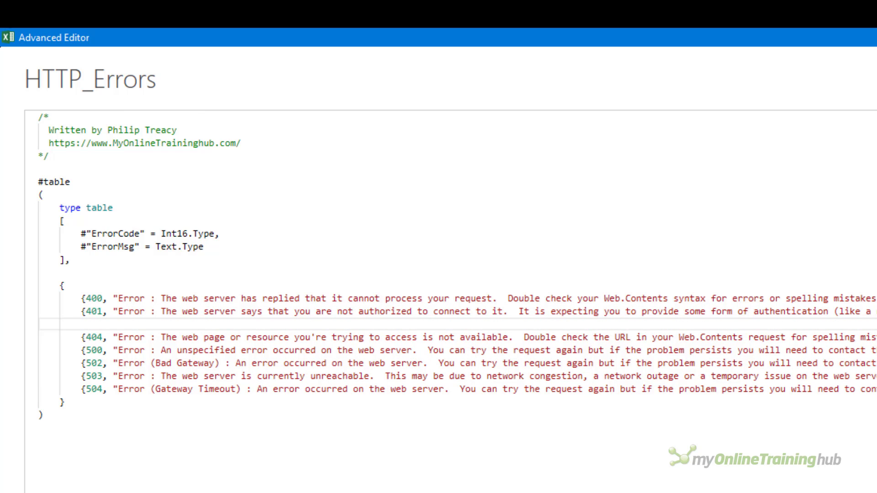
pyautogui.hotkey('ctrl', 'v')
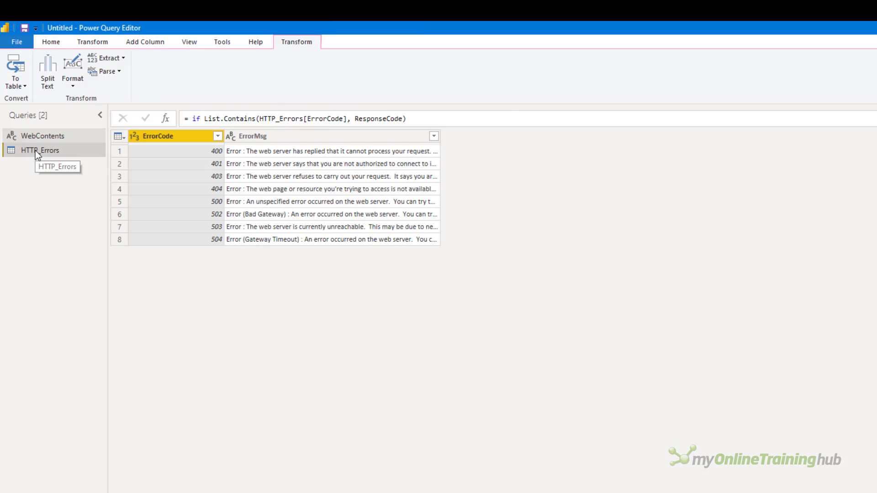
# Open the HTTP_Errors query in Transform data and bring up its Source step settings
pyautogui.click(35, 150)
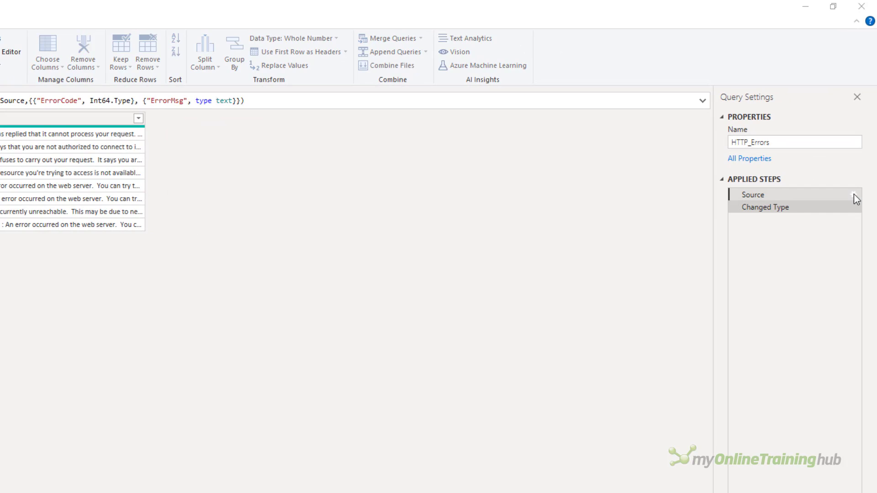
pyautogui.click(853, 195)
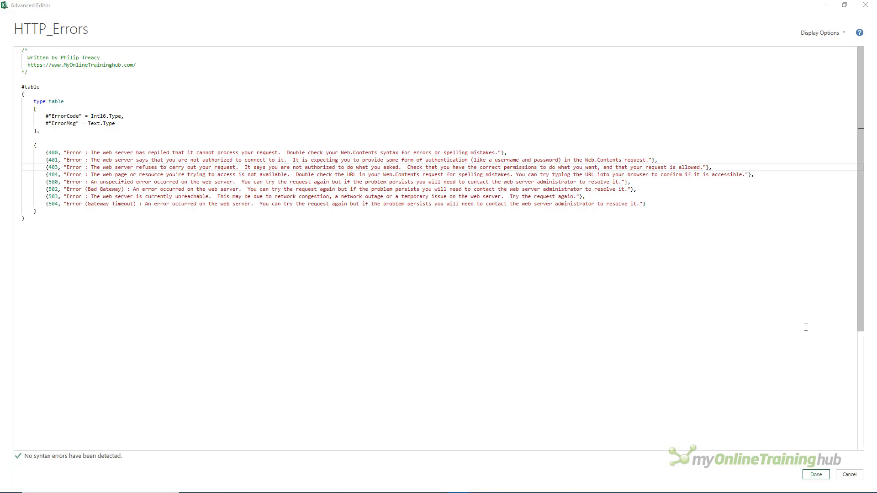
# Save the 403 row, then replace {400, 404} in WebContents' ManualStatusHandling with HTTP_Errors[ErrorCode]
pyautogui.click(816, 475)
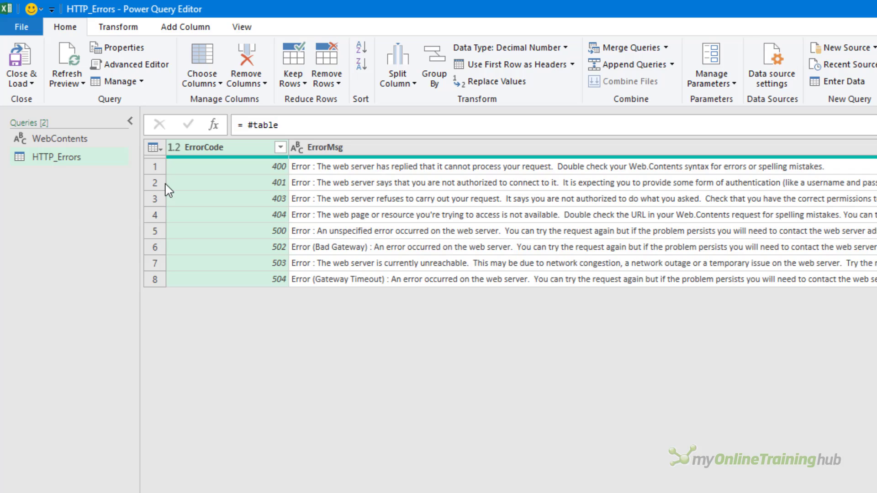
pyautogui.click(68, 139)
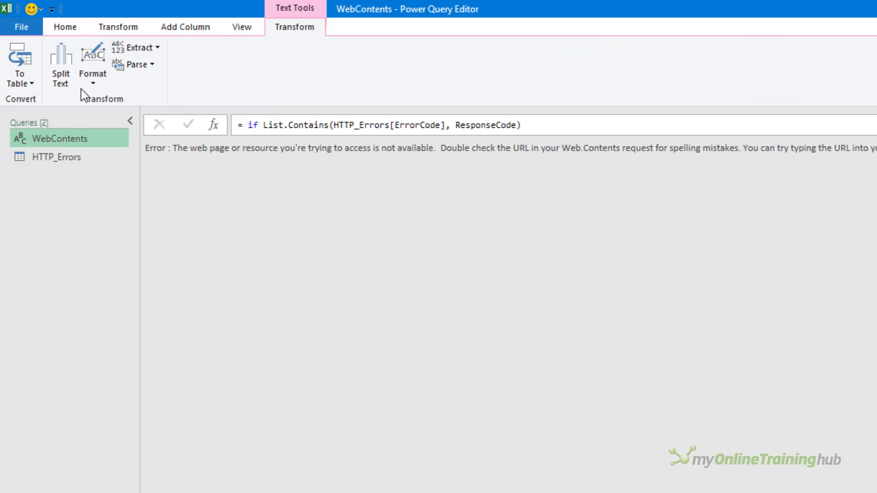
pyautogui.click(65, 28)
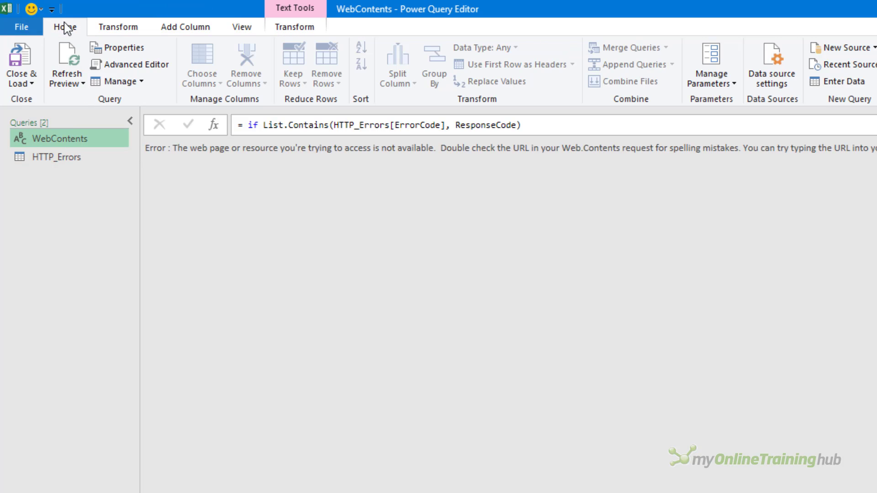
pyautogui.click(123, 68)
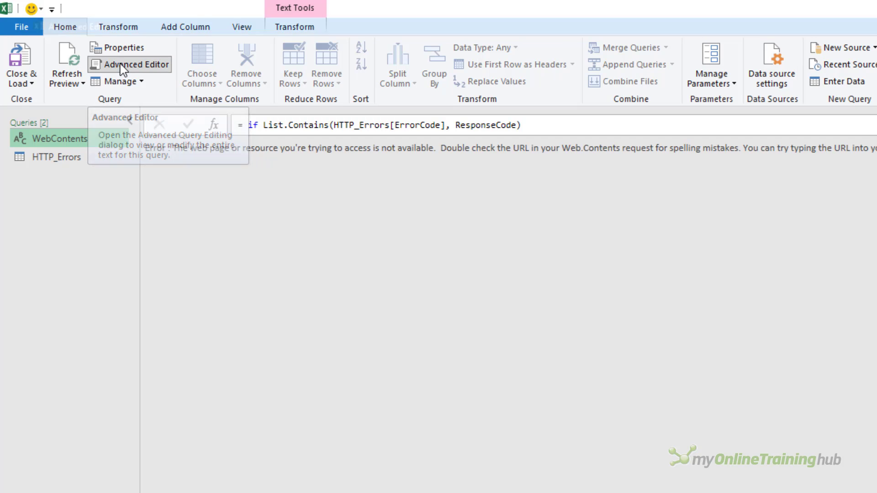
pyautogui.moveTo(300, 195); pyautogui.dragTo(350, 195)
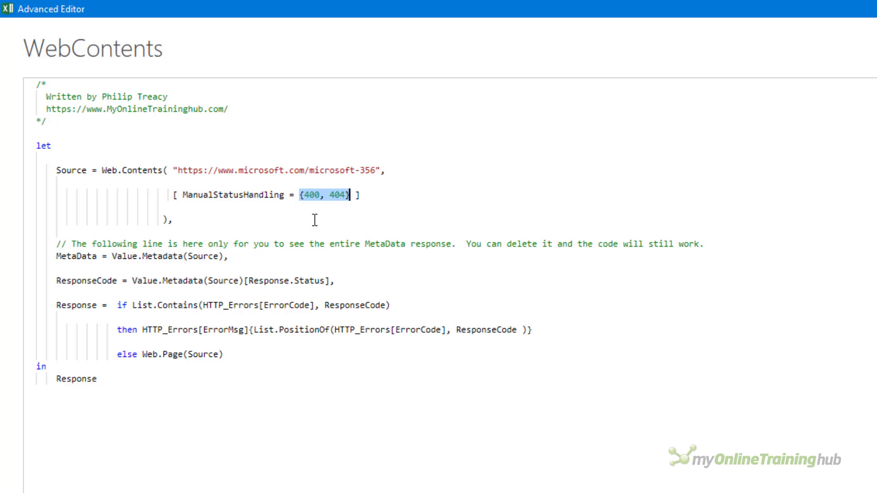
pyautogui.write('HTTP_Errors[ErrorCode]')
pyautogui.press('Right')
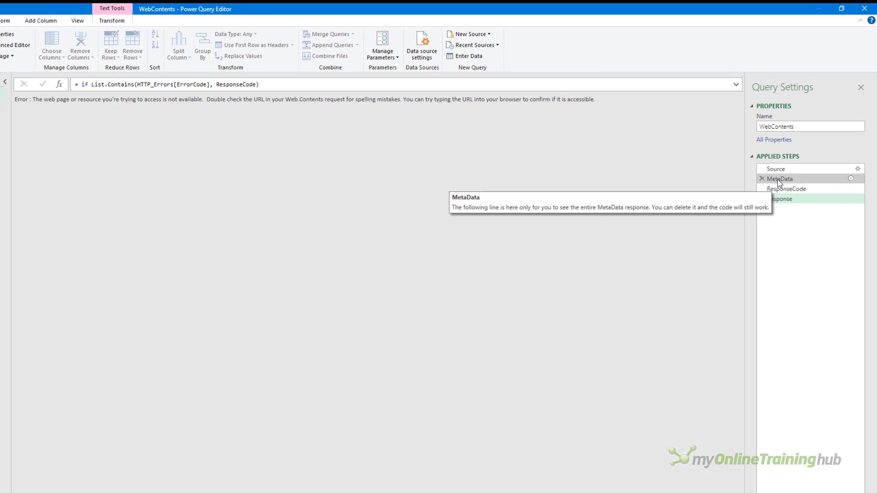
# Inspect the WebContents MetaData record and confirm the ResponseCode step returns 404
pyautogui.click(778, 181)
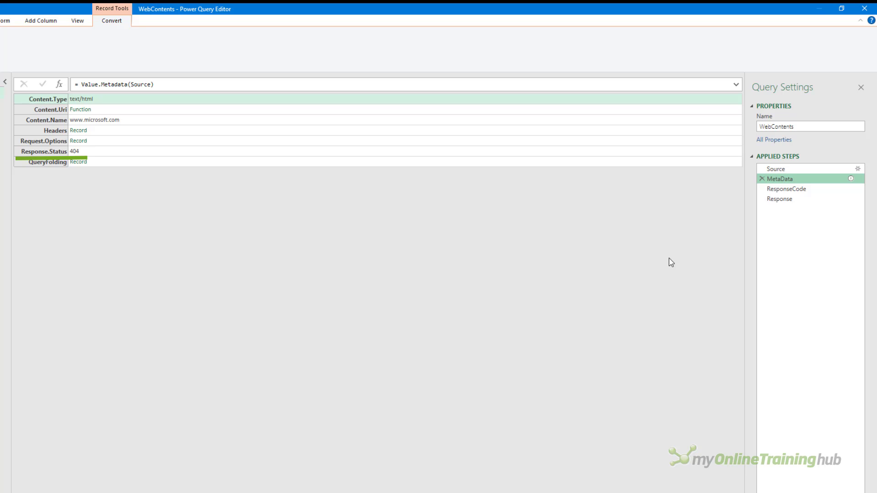
pyautogui.click(781, 189)
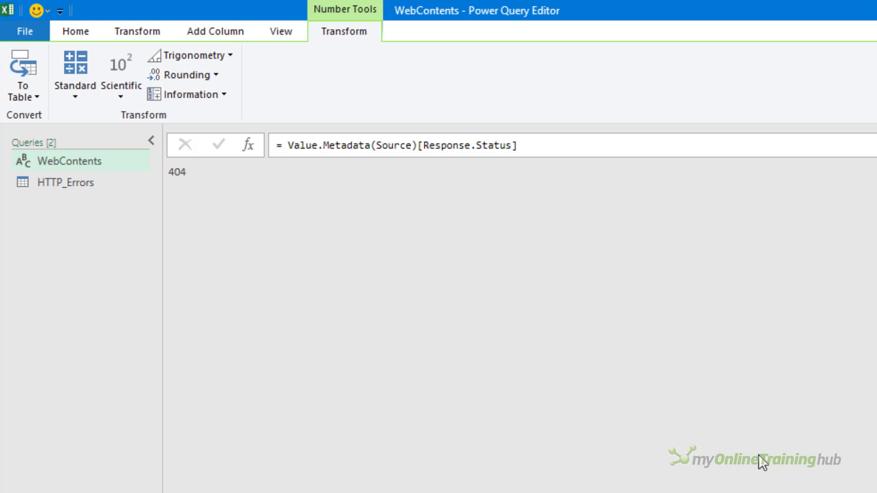
pyautogui.click(76, 31)
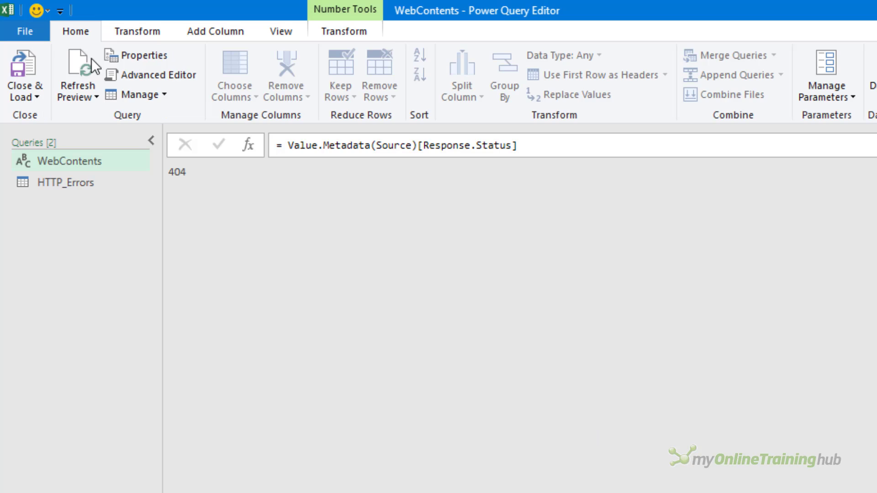
# Replace the List.PositionOf lookup on the then line with the fixed row index 3
pyautogui.click(148, 74)
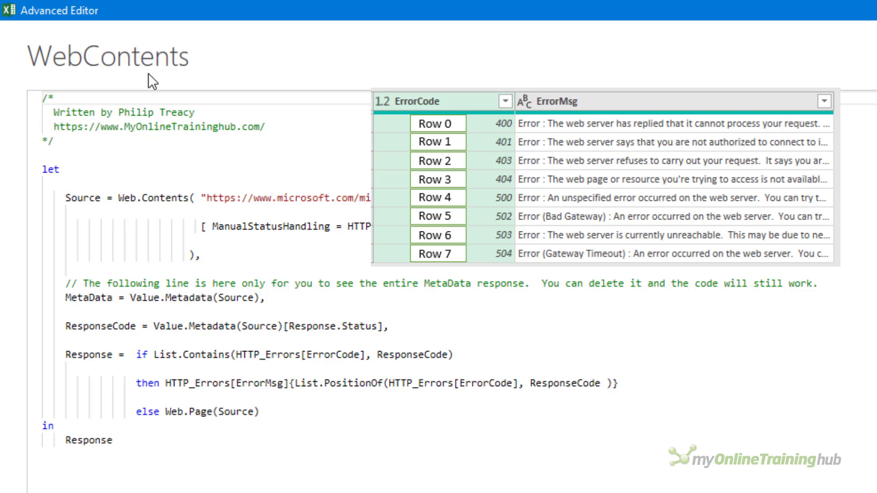
pyautogui.click(294, 383)
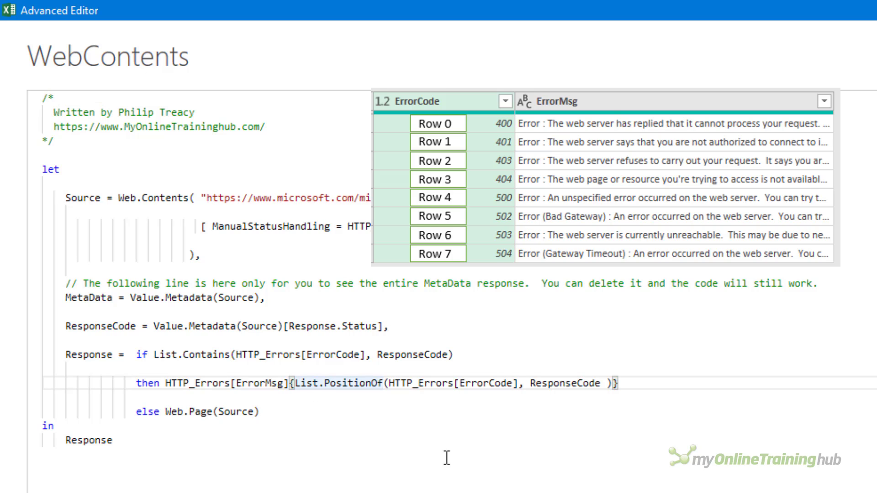
pyautogui.keyDown('shift'); pyautogui.click(611, 383); pyautogui.keyUp('shift')
pyautogui.write('3')
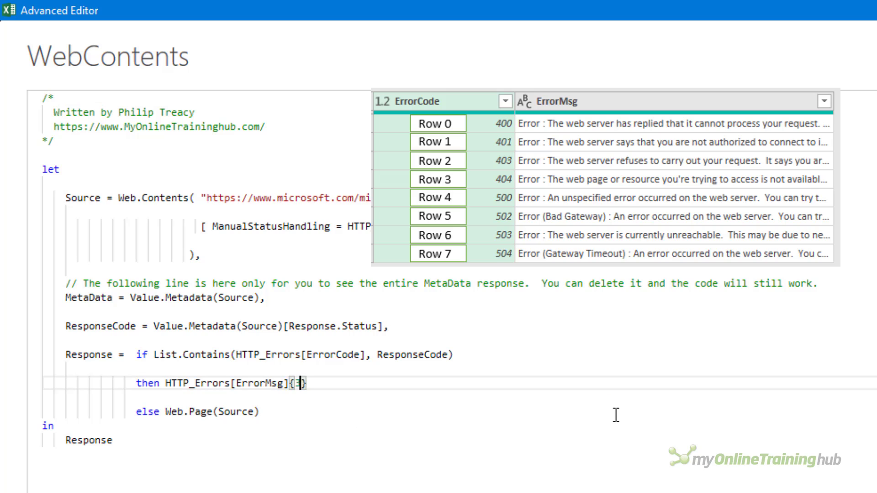
pyautogui.press('Down')
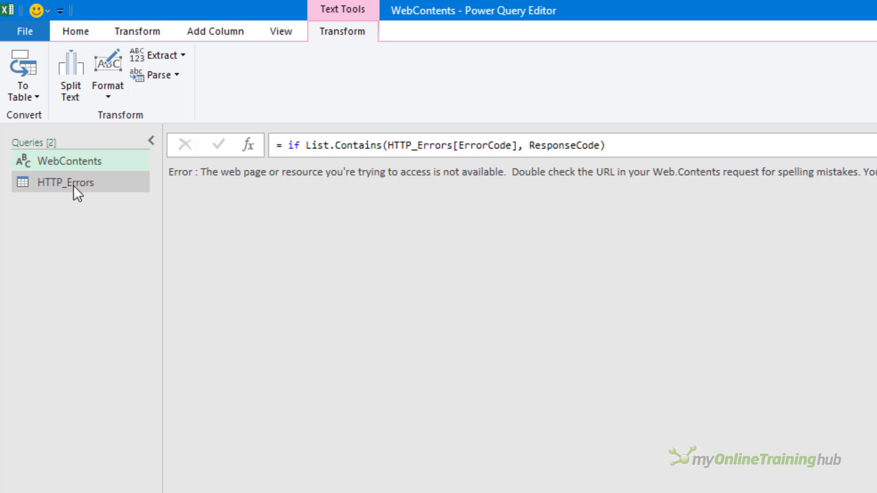
# Display the HTTP_Errors table, whose row index 3 holds the 404 message
pyautogui.click(73, 184)
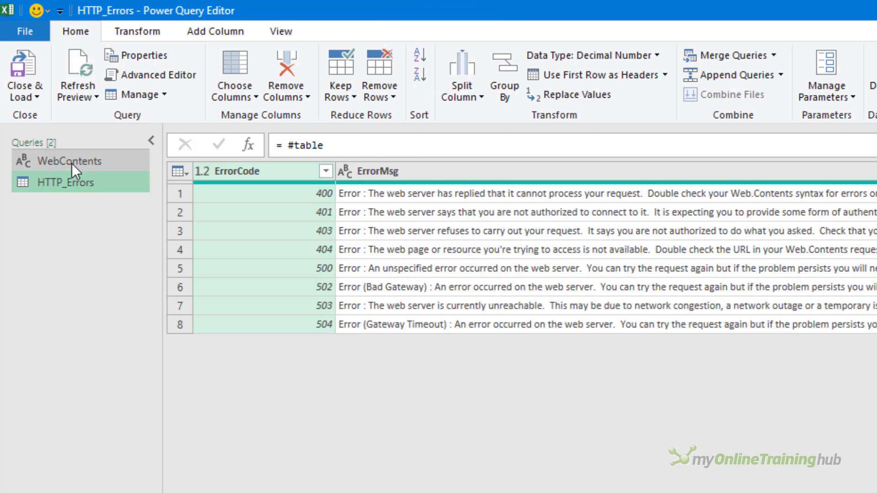